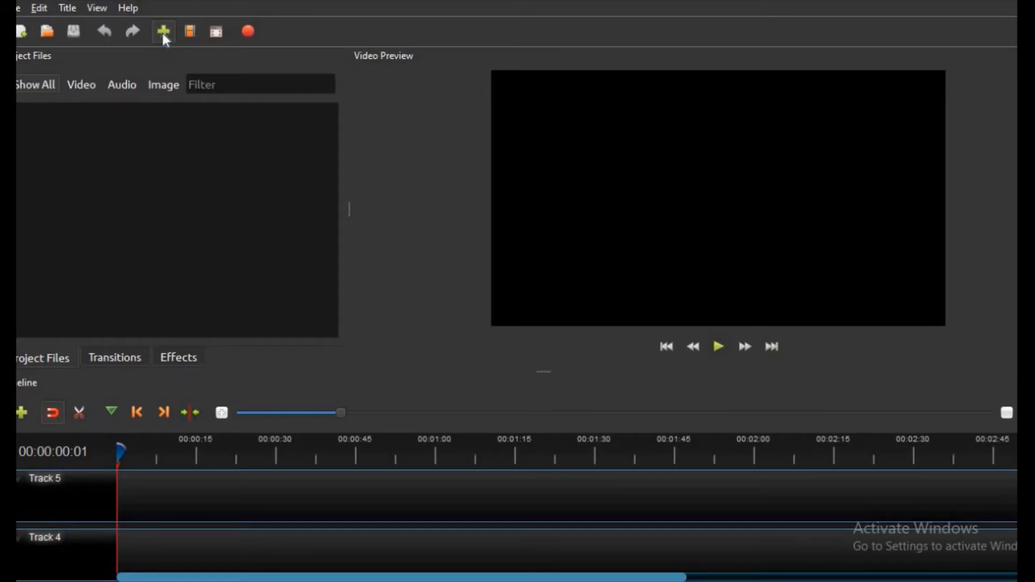
Import the video "New video ufc top" from the Desktop and place it at the start of Track 5
click(163, 34)
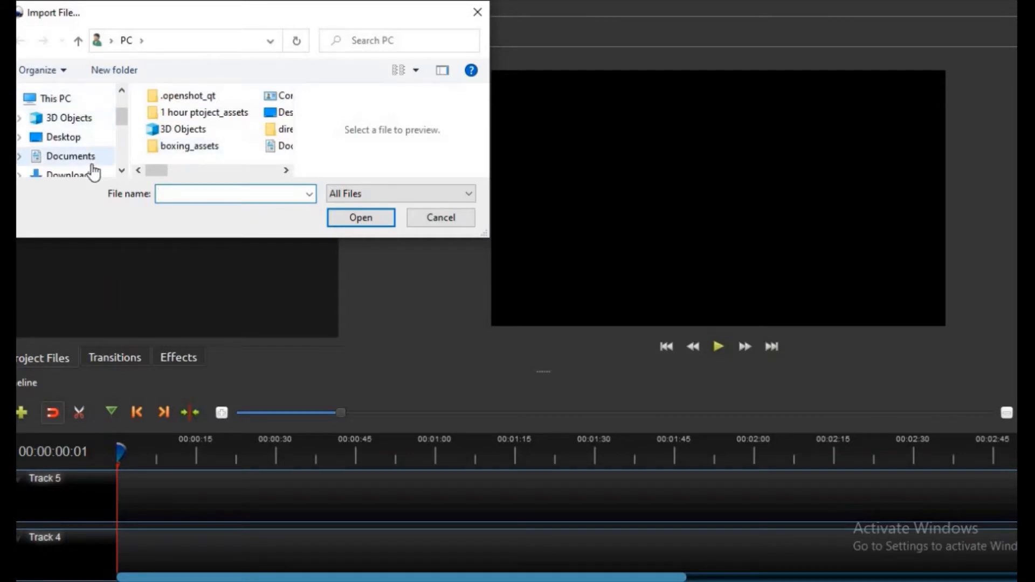
click(85, 143)
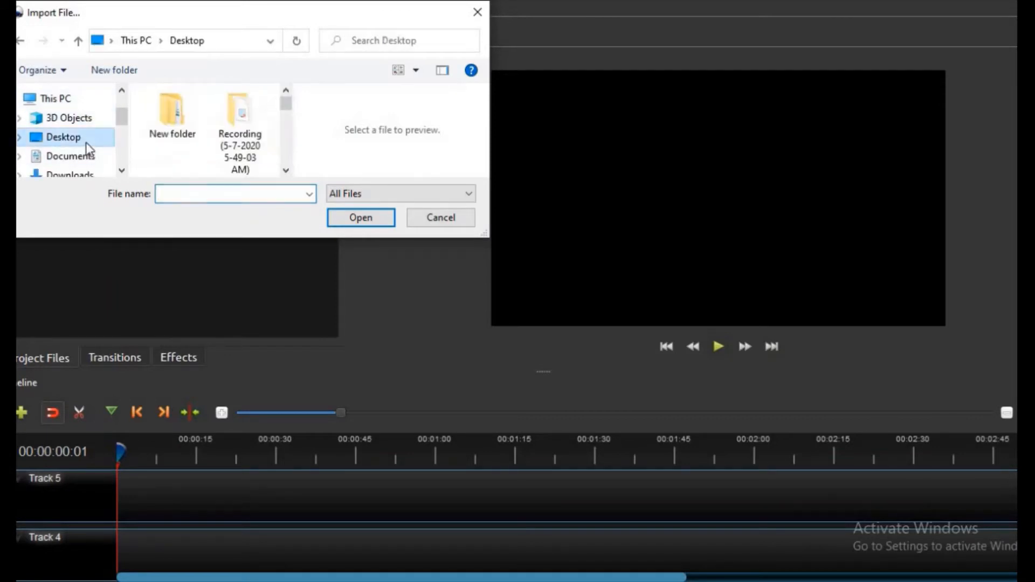
scroll(173, 132, down, 3)
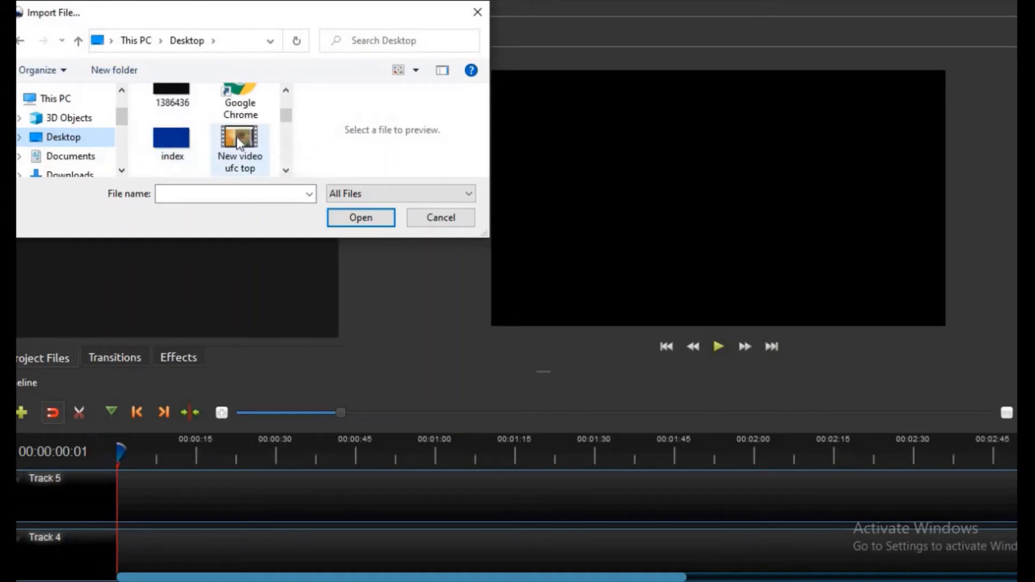
click(237, 138)
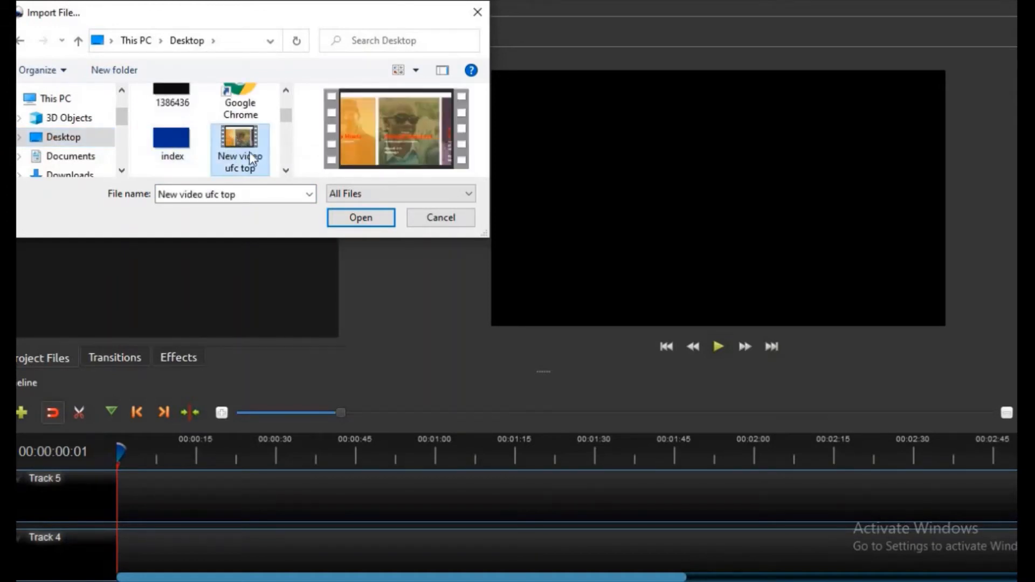
click(356, 217)
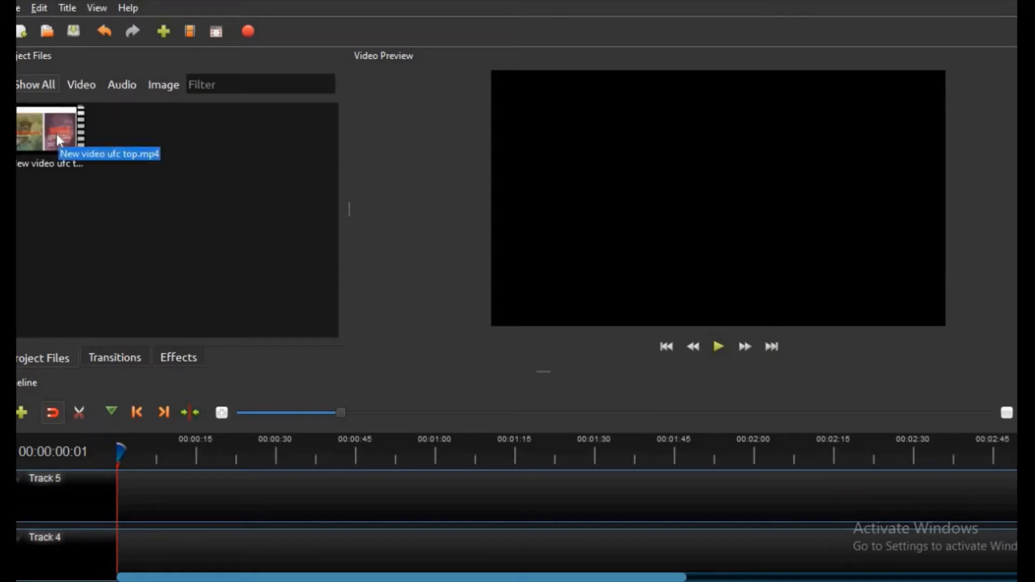
click(62, 142)
drag(61, 141, 118, 488)
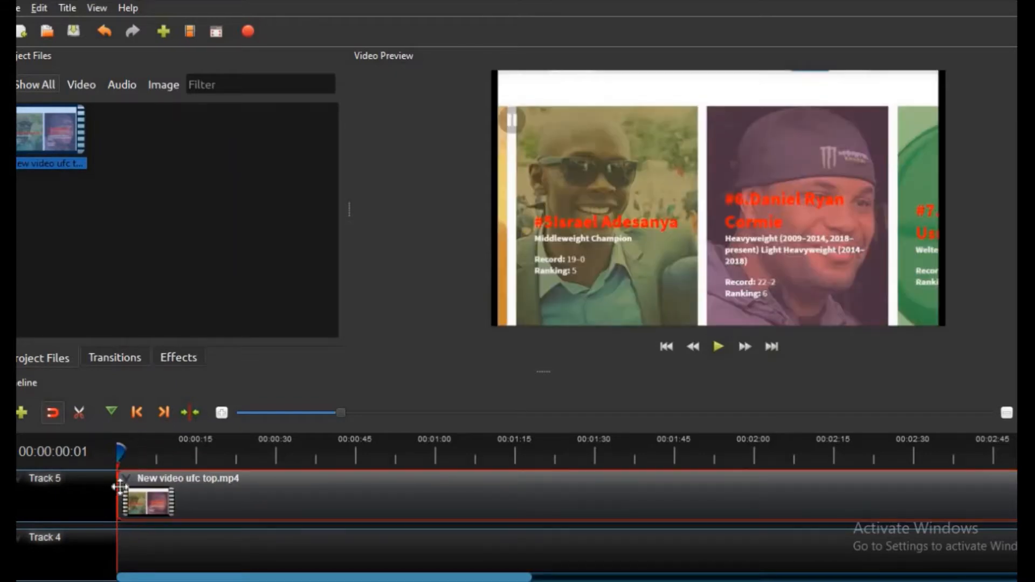
Separate the Track 5 clip's audio into a single clip with all channels and move that audio clip to Track 1
right_click(216, 501)
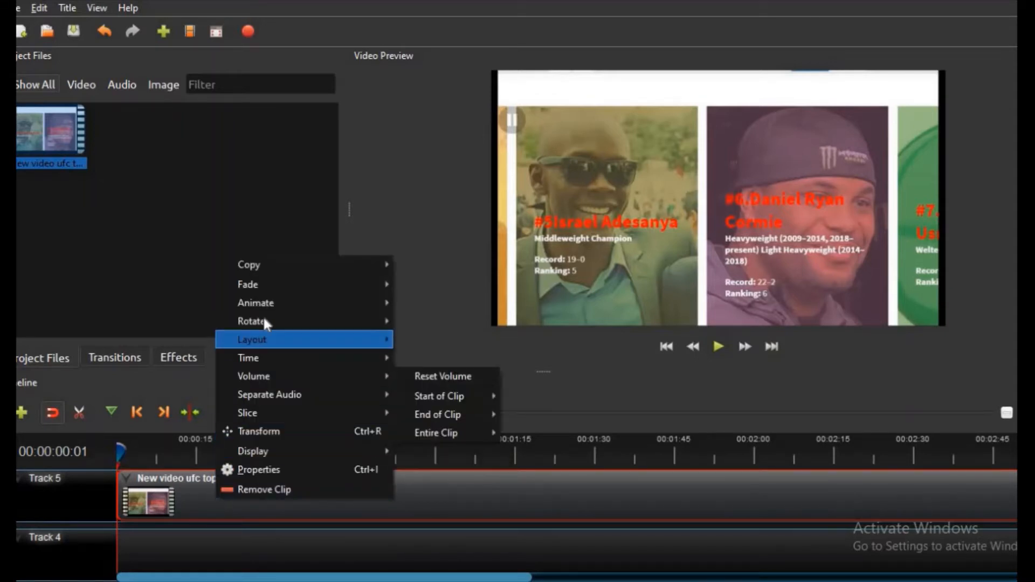
mouse_move(254, 282)
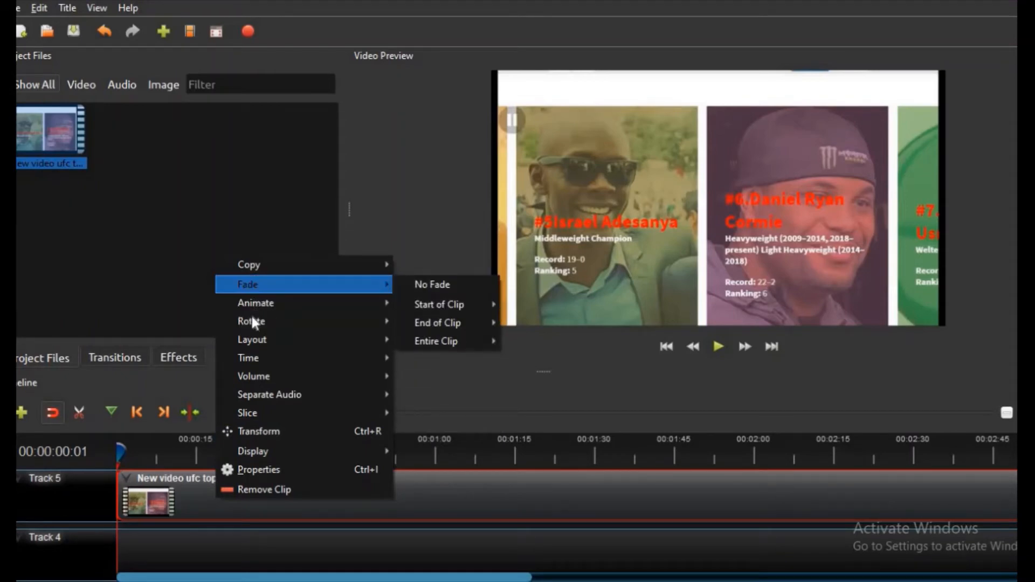
mouse_move(254, 398)
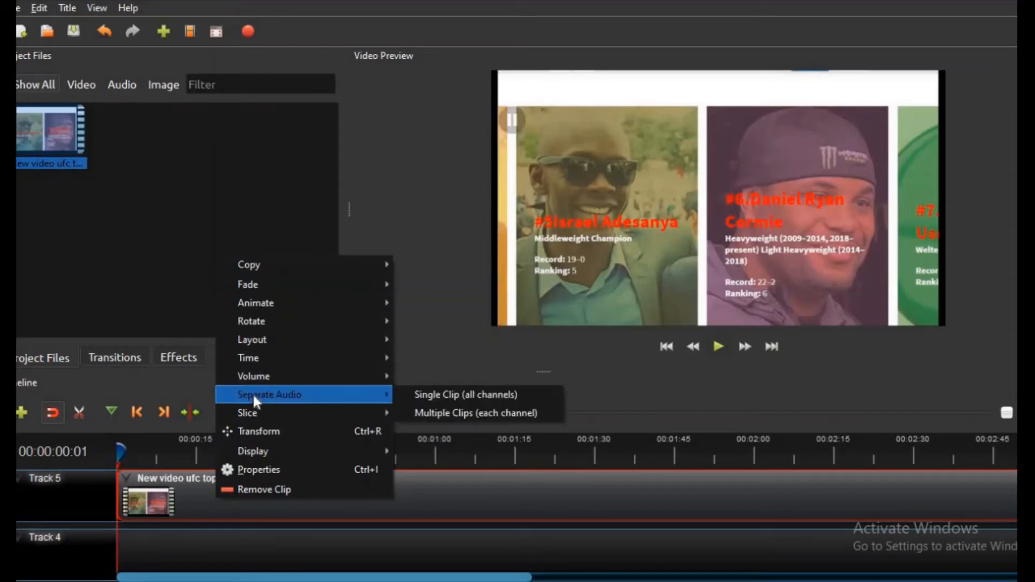
click(427, 394)
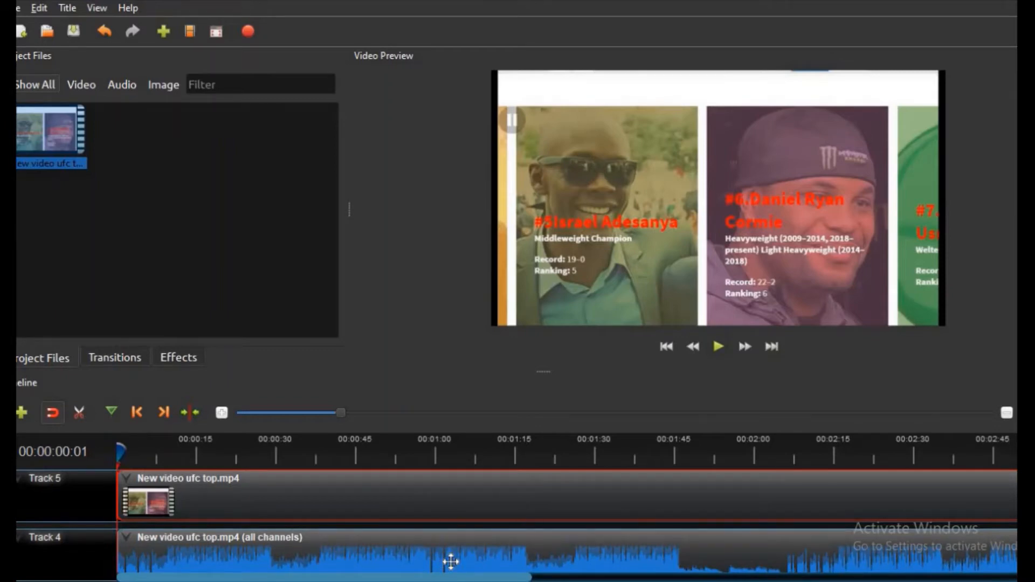
mouse_move(451, 562)
mouse_down()
mouse_move(451, 580)
mouse_move(459, 545)
mouse_up()
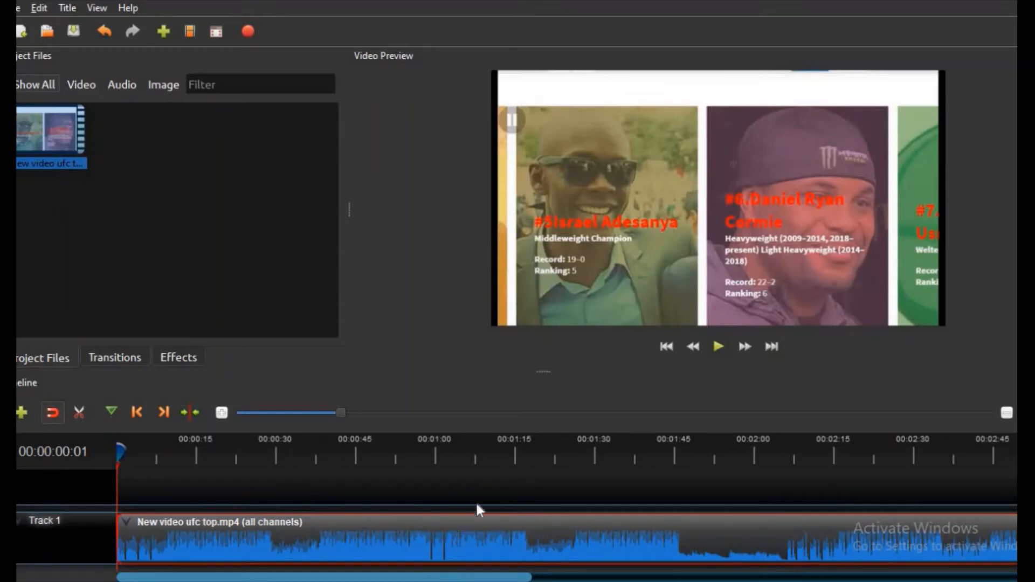
Play back a few seconds of the timeline, then remove the separated audio clip from Track 1
click(718, 349)
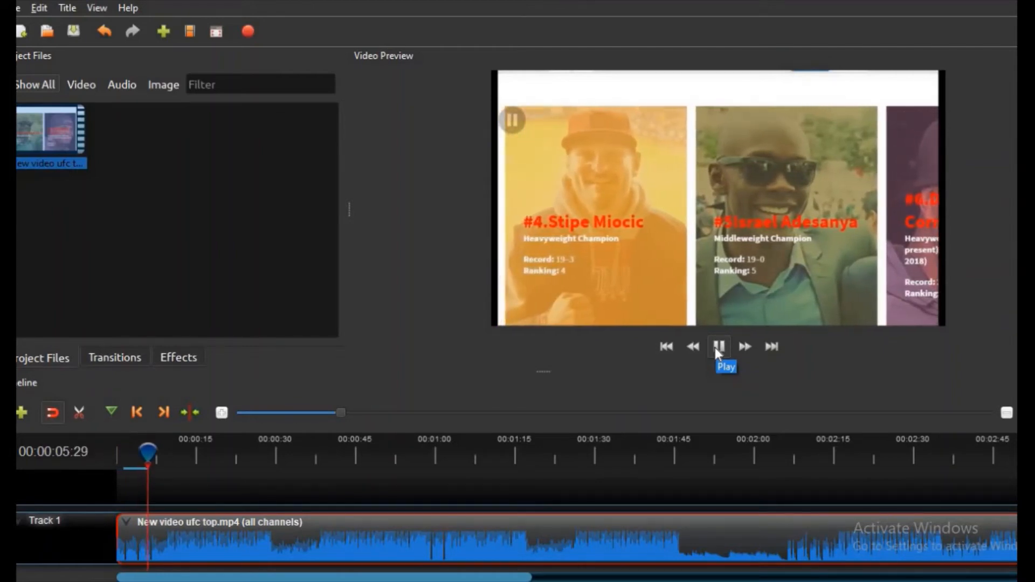
click(717, 349)
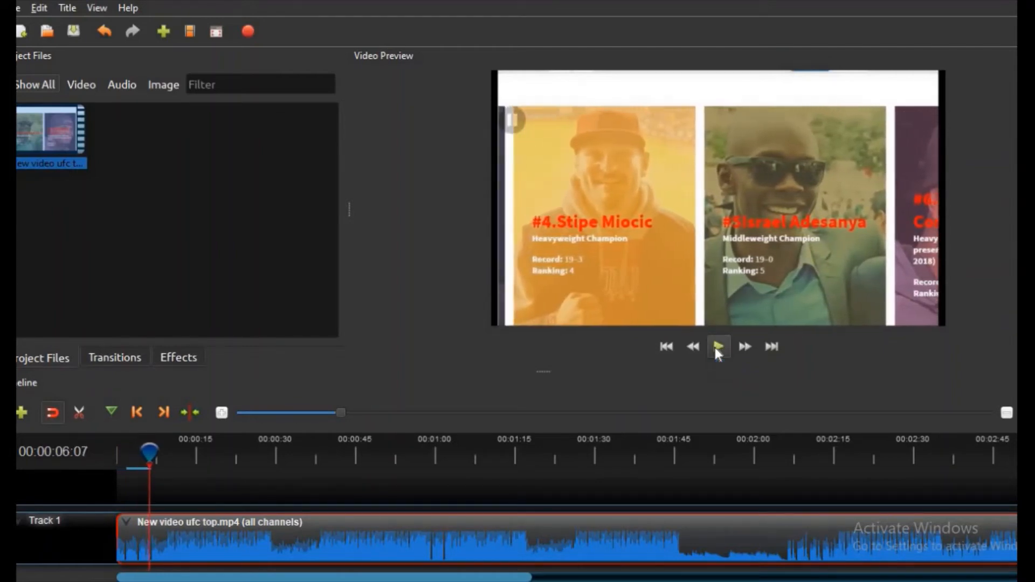
right_click(545, 530)
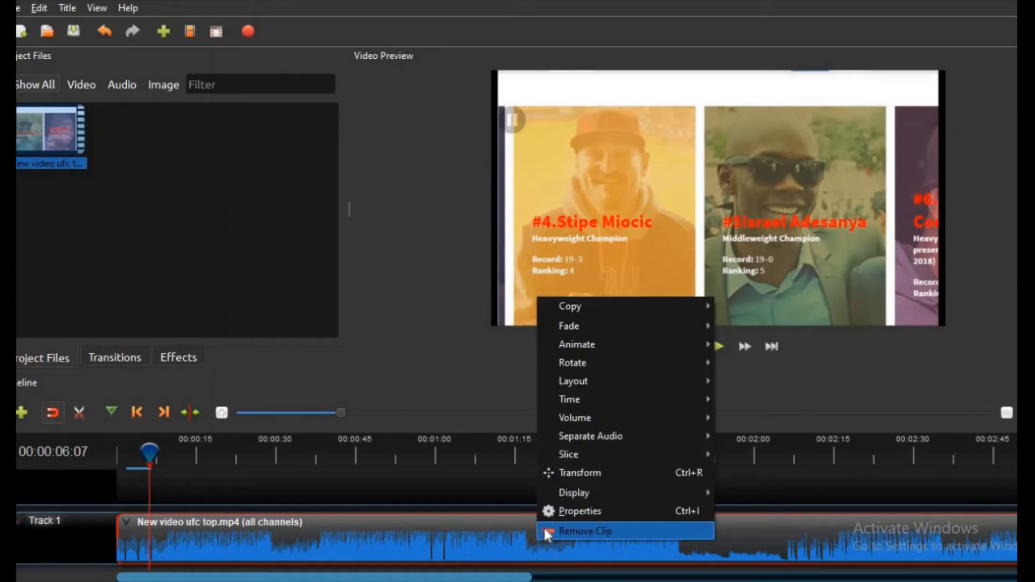
click(546, 533)
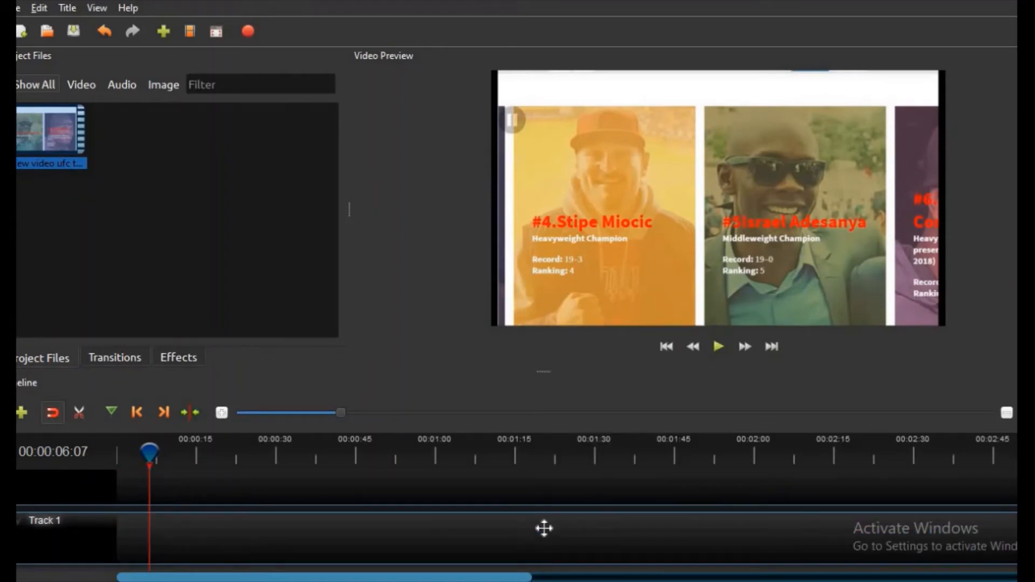
Play the remaining Track 5 clip to check it without its audio
scroll(545, 528, up, 2)
scroll(545, 529, up, 2)
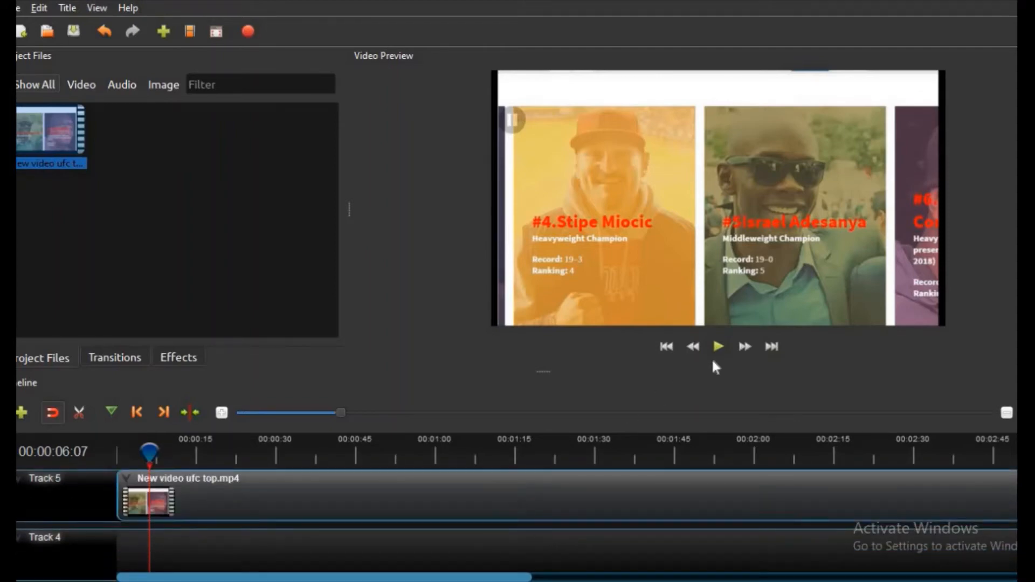
click(719, 348)
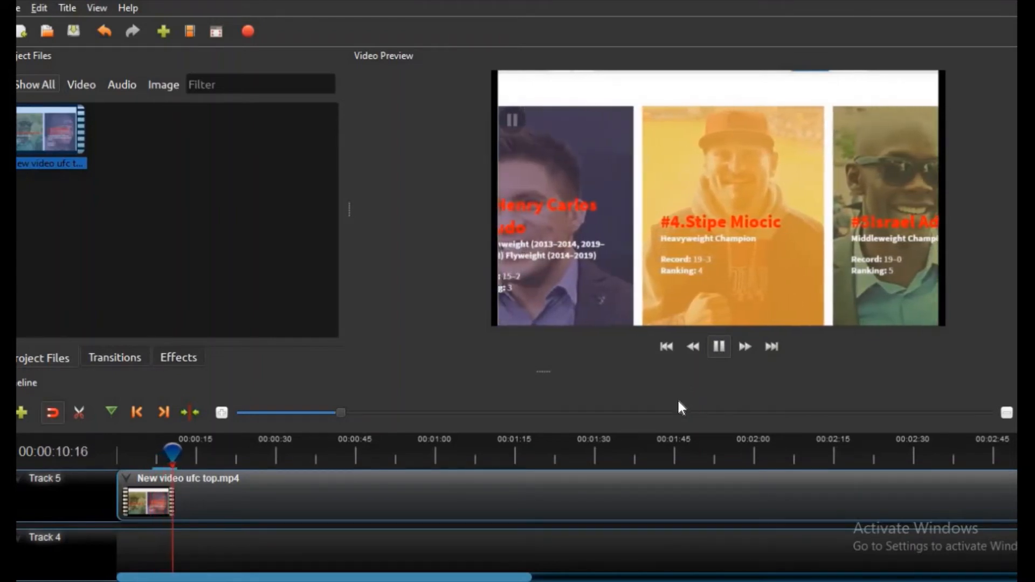
Remove the video clip from Track 5 and add the imported video to Track 5 again, starting at about 2 seconds
right_click(524, 496)
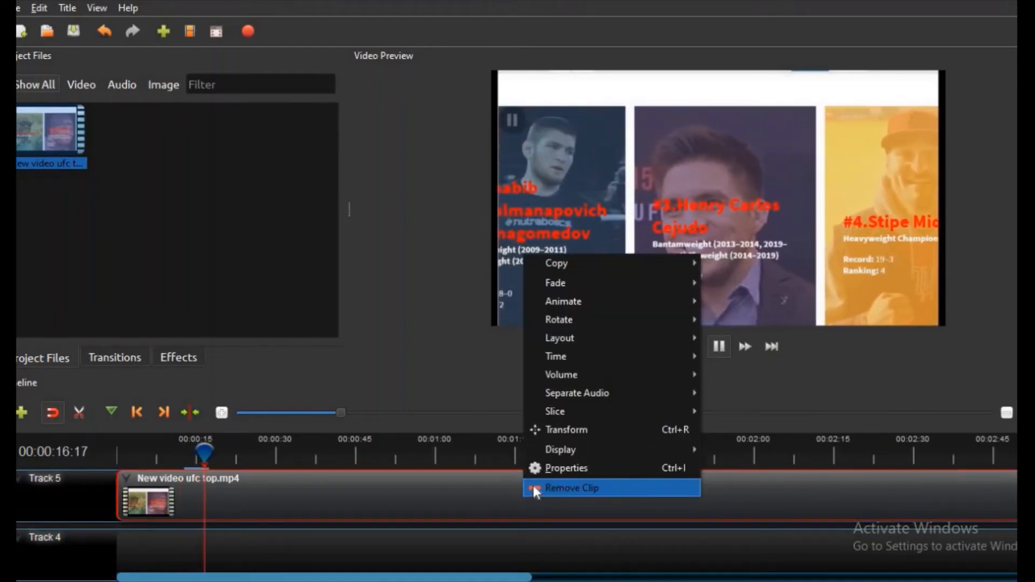
click(533, 488)
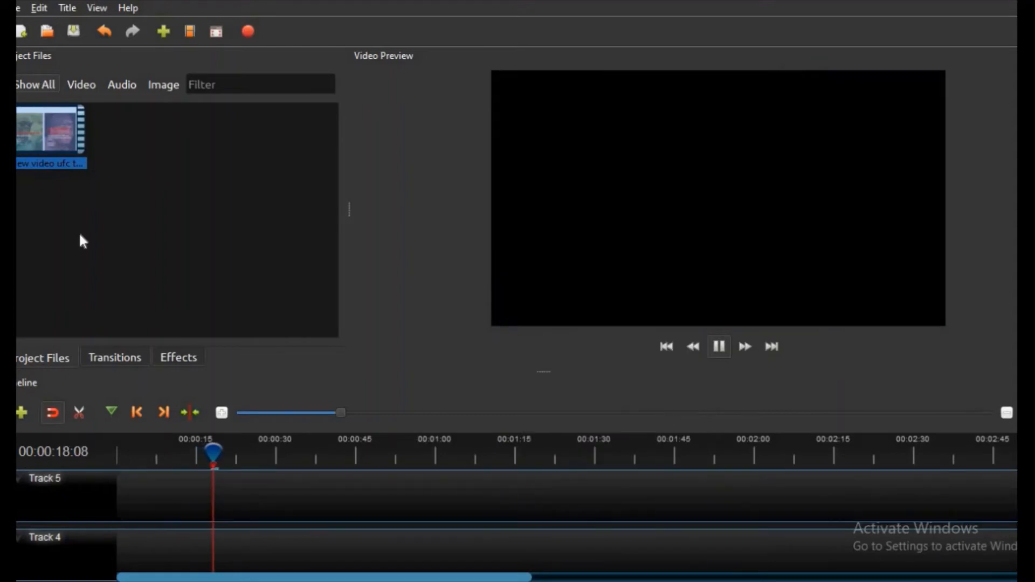
drag(58, 149, 138, 488)
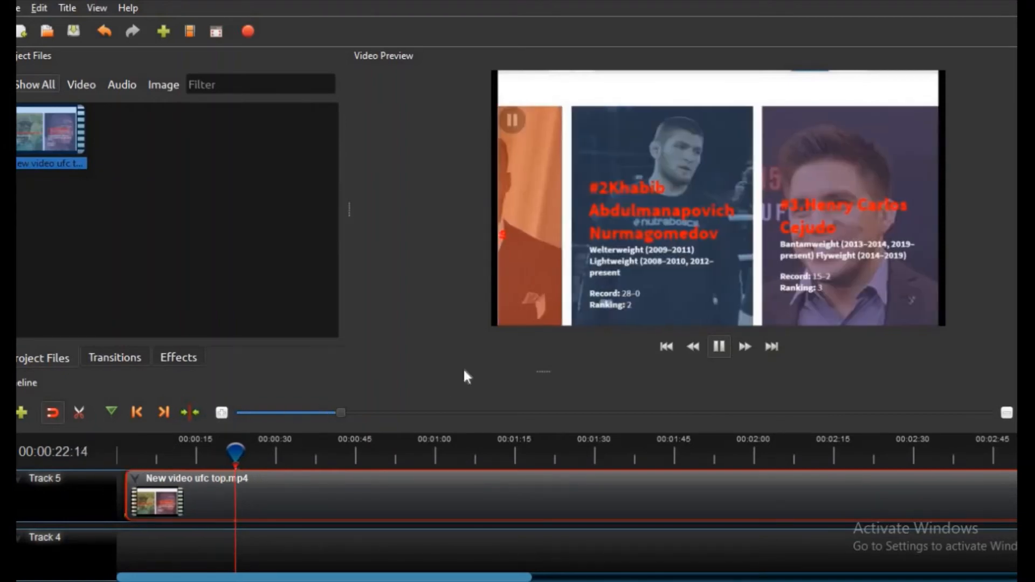
Lower the Start of Clip volume level of the Track 5 clip and play it back from its beginning
click(719, 347)
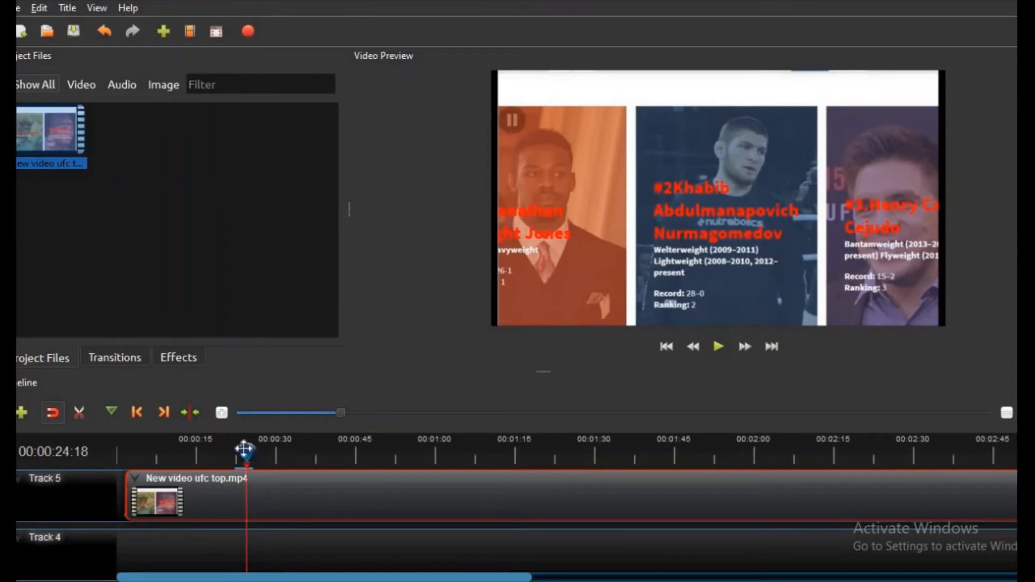
drag(243, 446, 129, 458)
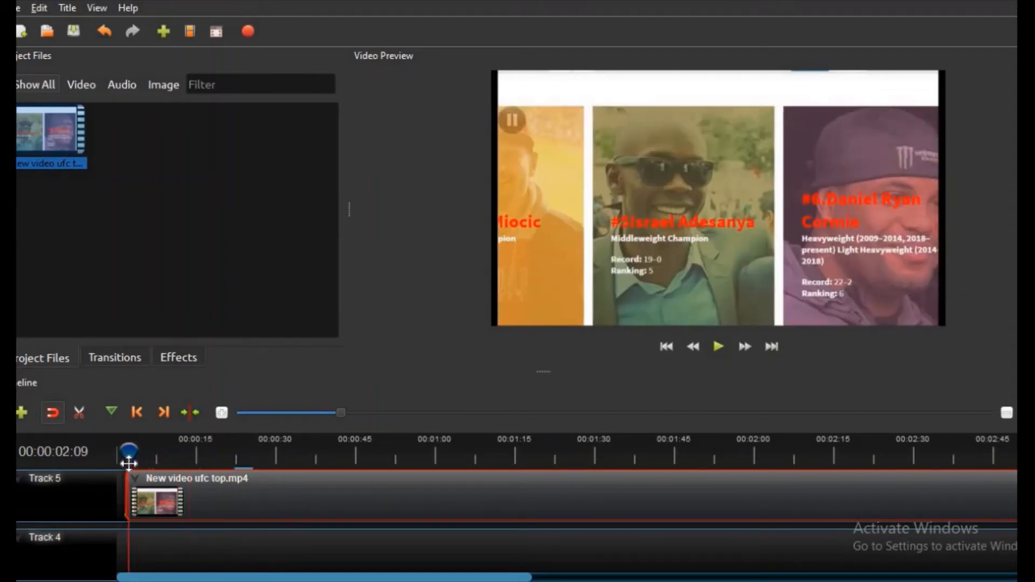
right_click(269, 496)
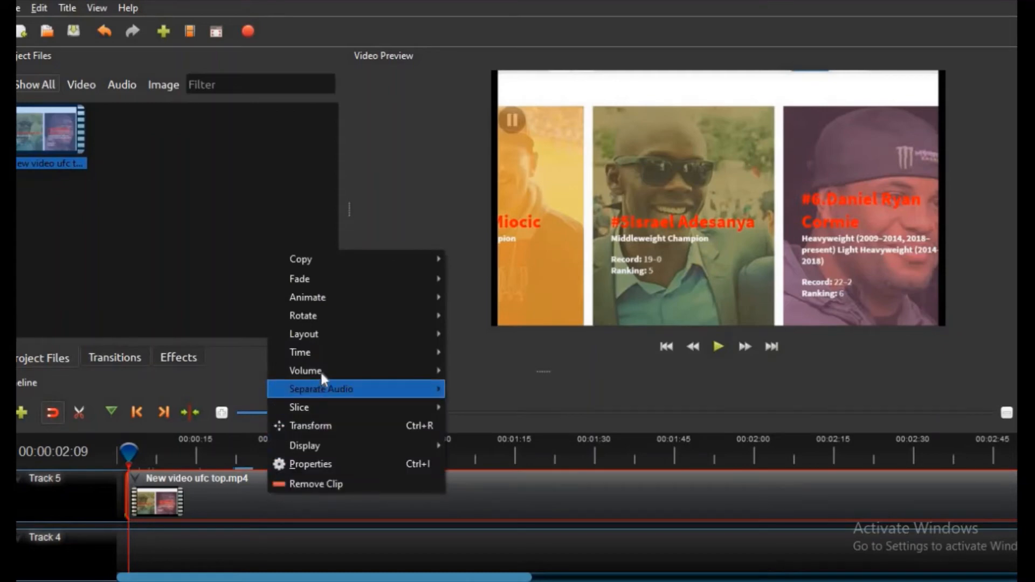
mouse_move(323, 372)
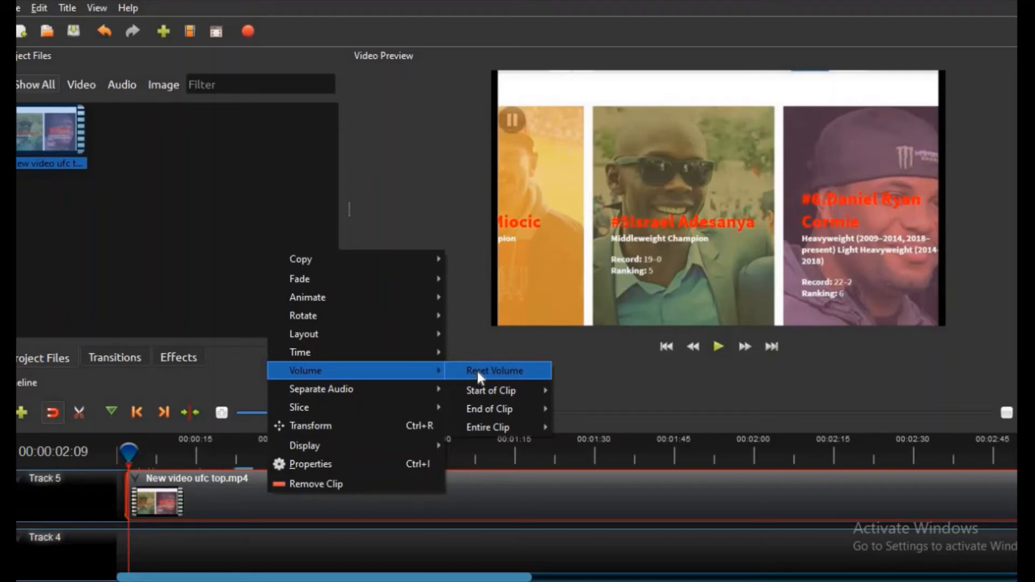
mouse_move(476, 388)
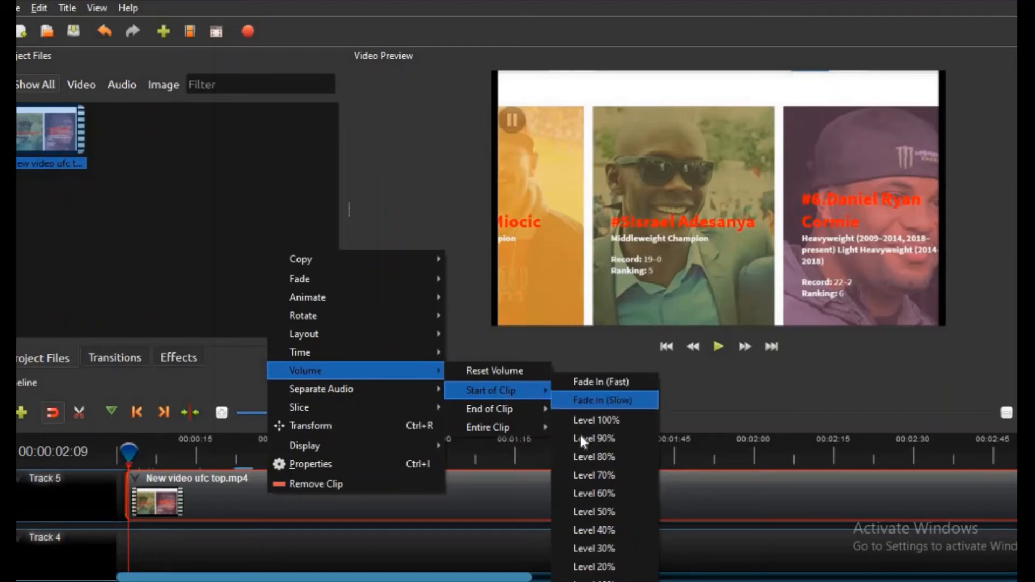
click(594, 581)
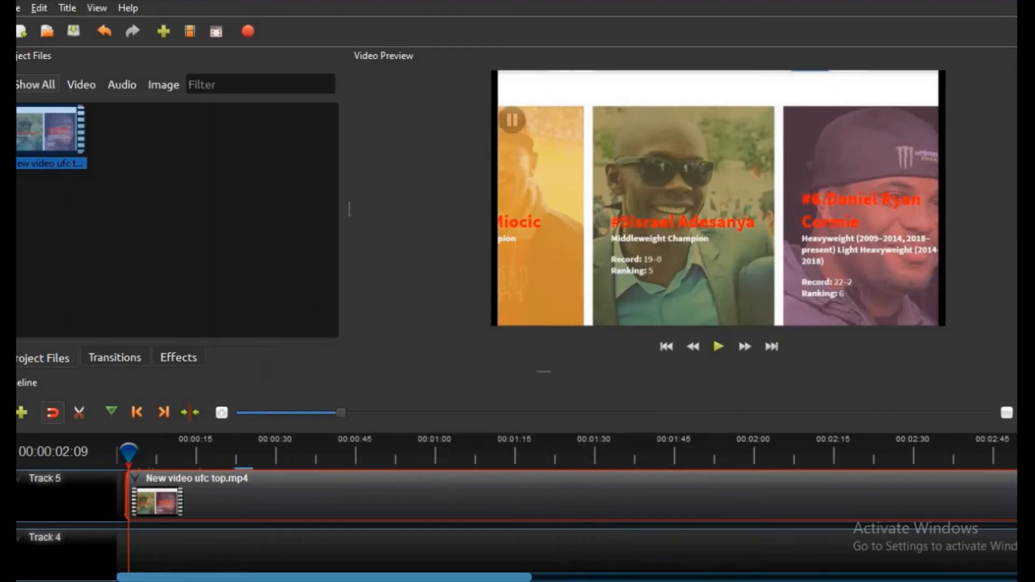
click(718, 345)
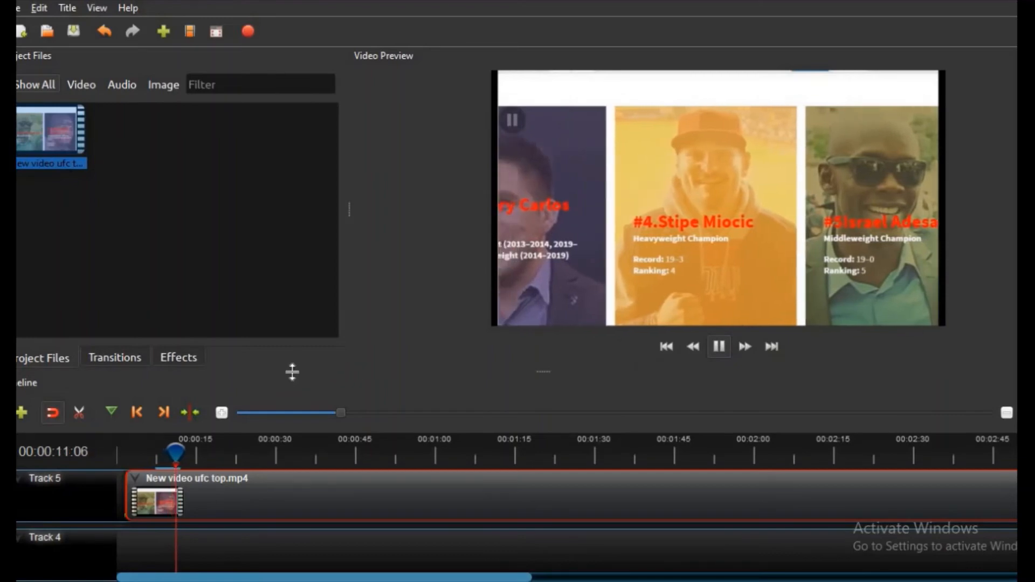
click(714, 347)
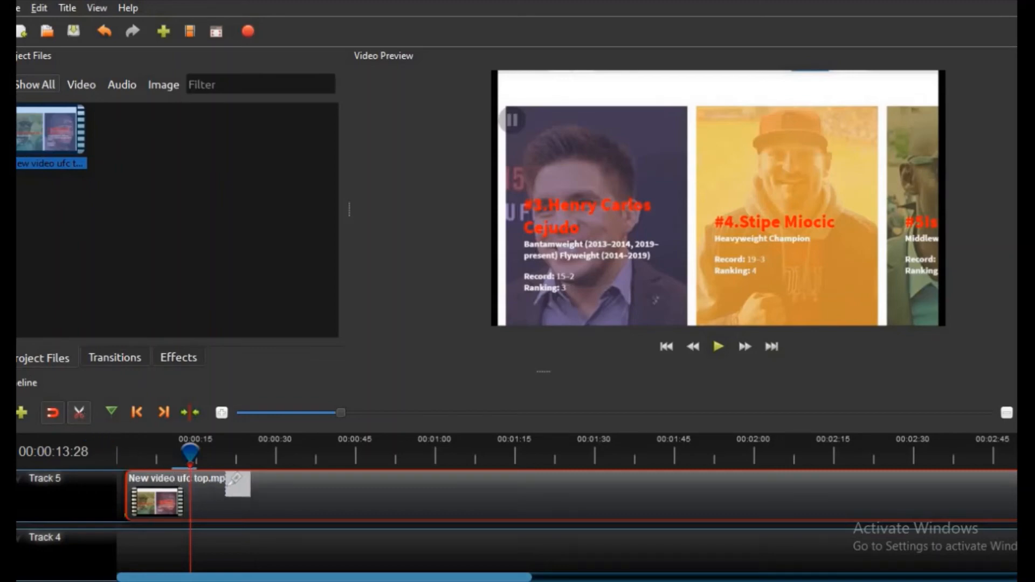
Split the Track 5 clip with the razor at about 20 seconds and move the playhead across the cut to check both parts
click(225, 479)
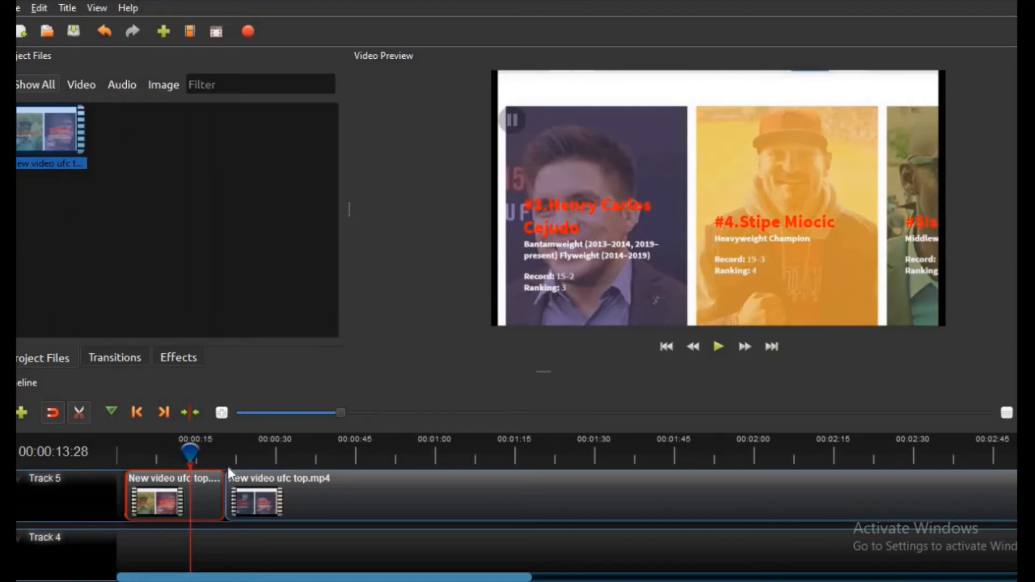
click(83, 410)
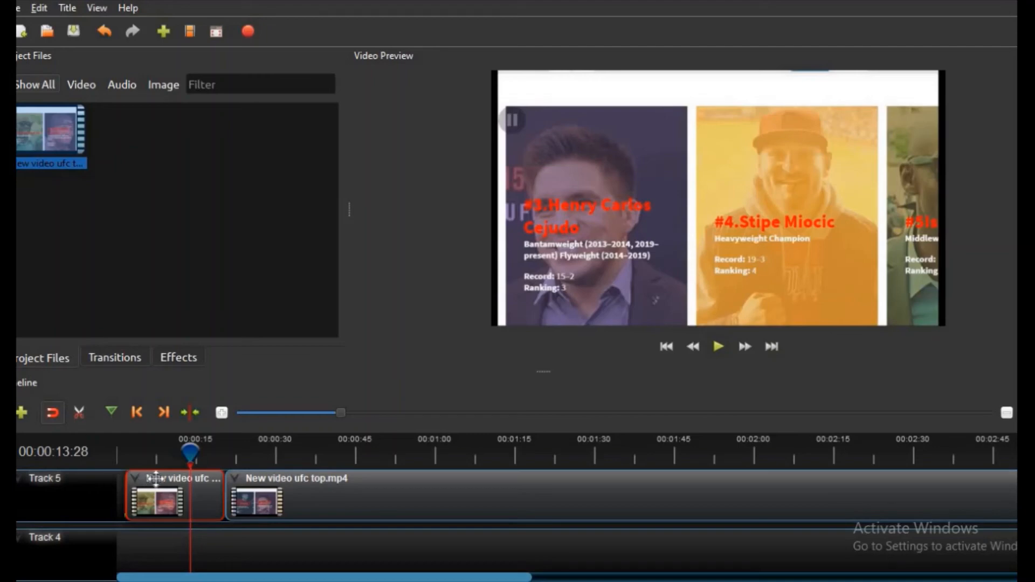
click(215, 456)
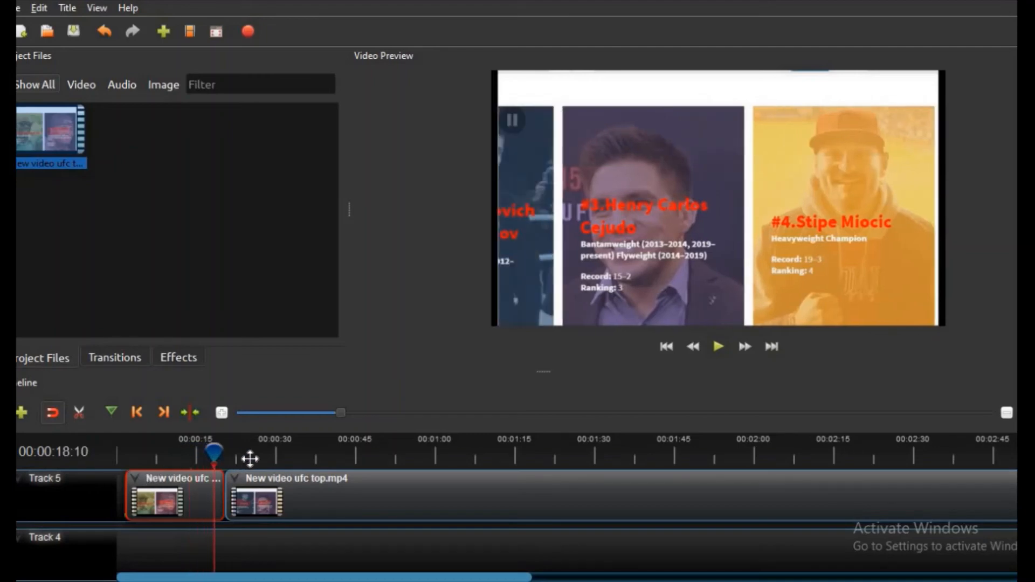
drag(250, 459, 263, 458)
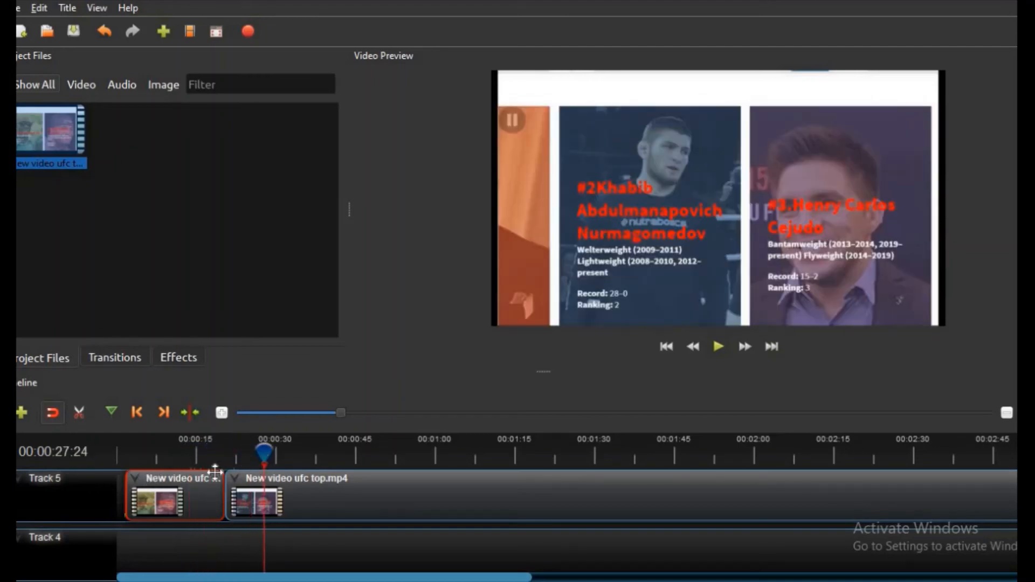
Remove the first part of the split clip and move the remaining part to the start of Track 5
right_click(175, 501)
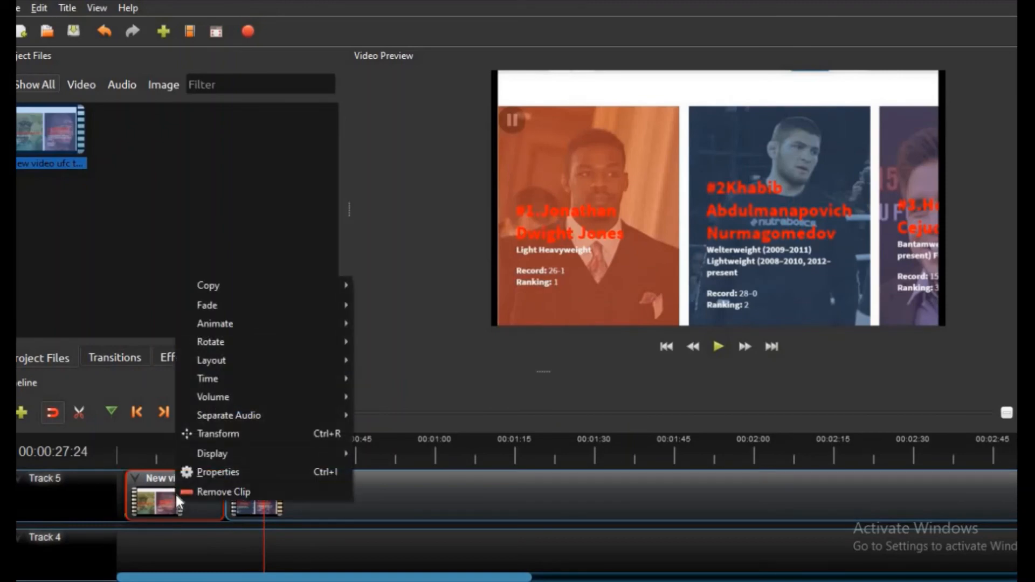
click(182, 494)
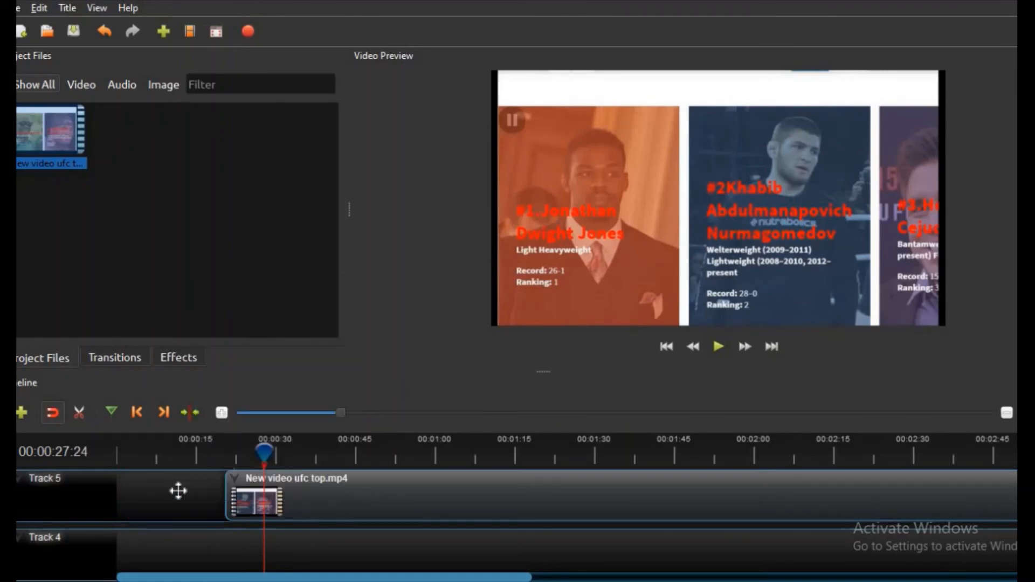
drag(331, 504, 231, 503)
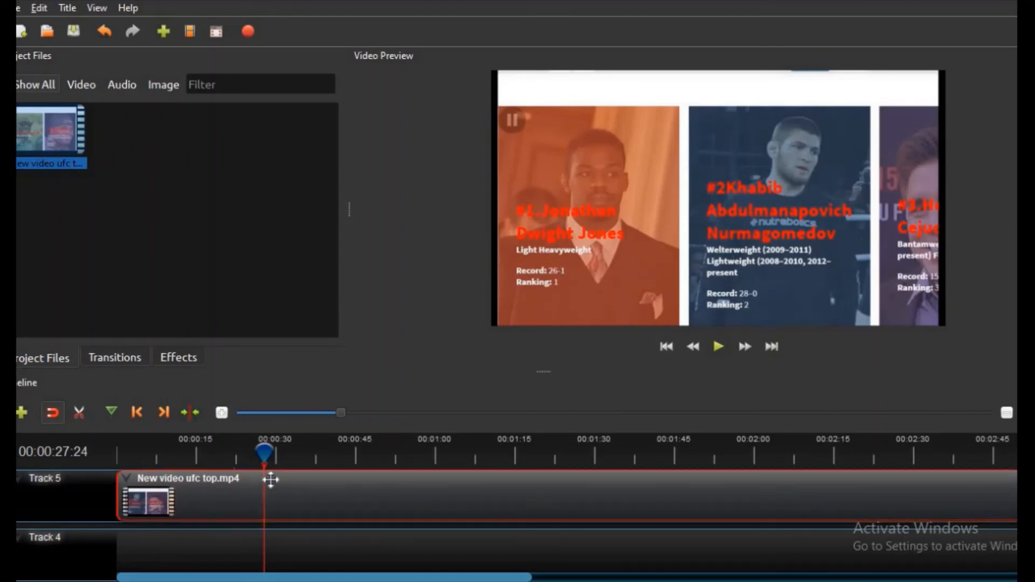
Return the playhead to the start of the timeline and play the trimmed clip
drag(265, 453, 119, 461)
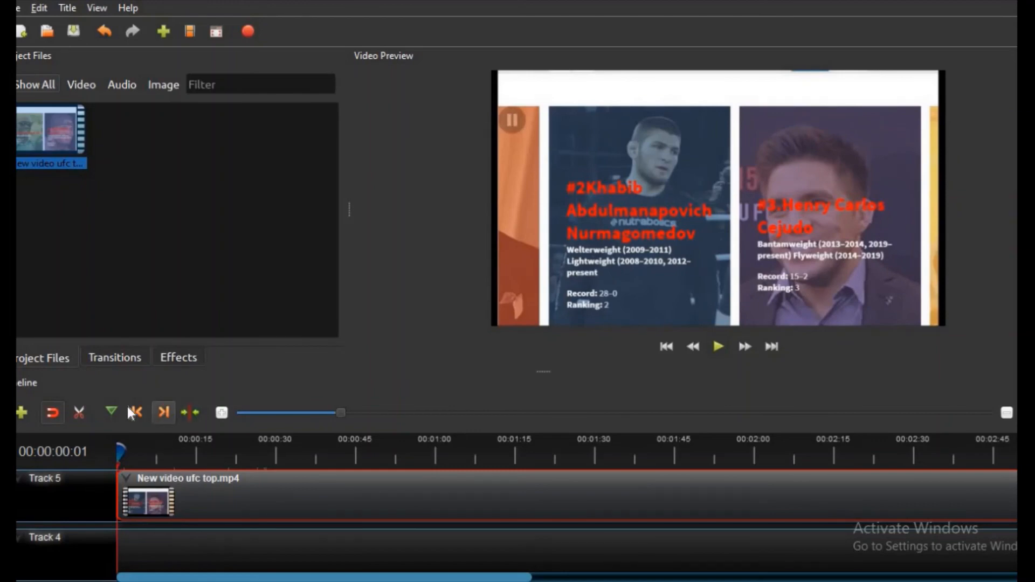
click(717, 346)
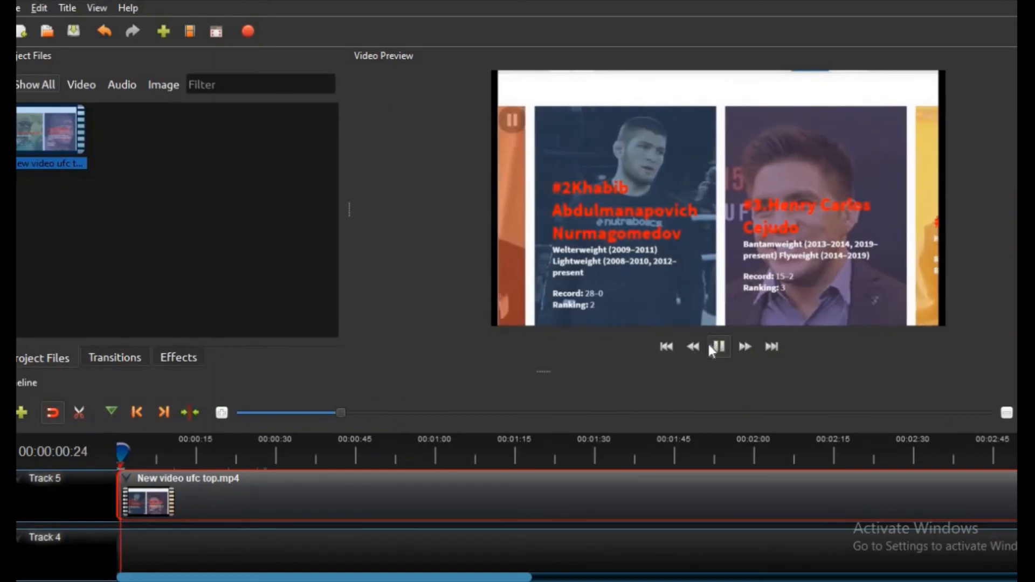